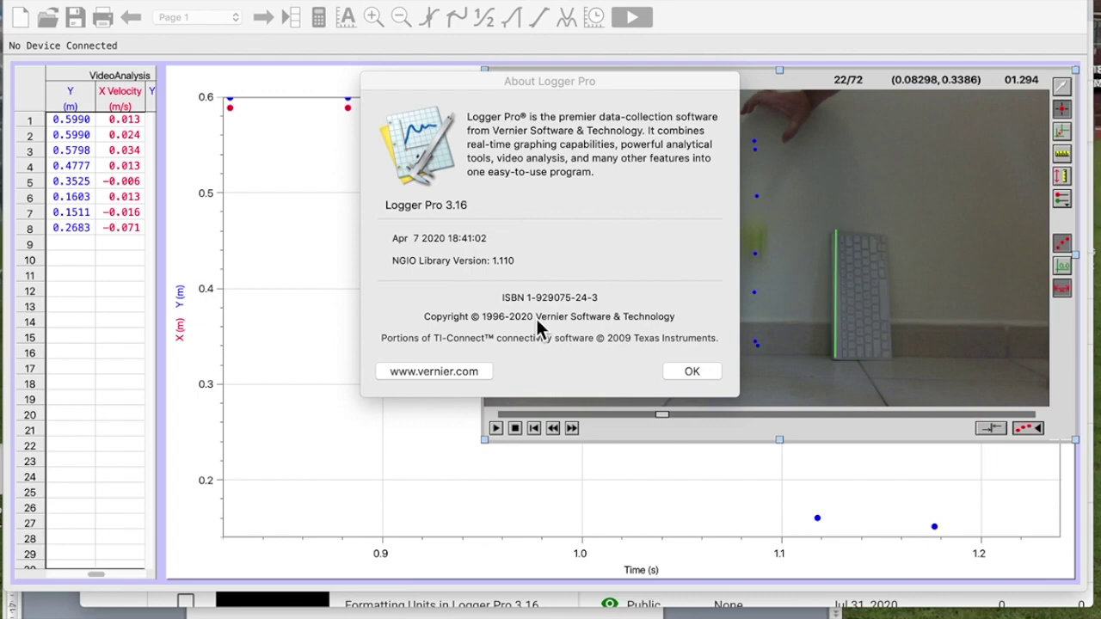
# Step: Close the version information and mark a stray point on video frame 22, well to the left of the ball
pyautogui.click(694, 373)
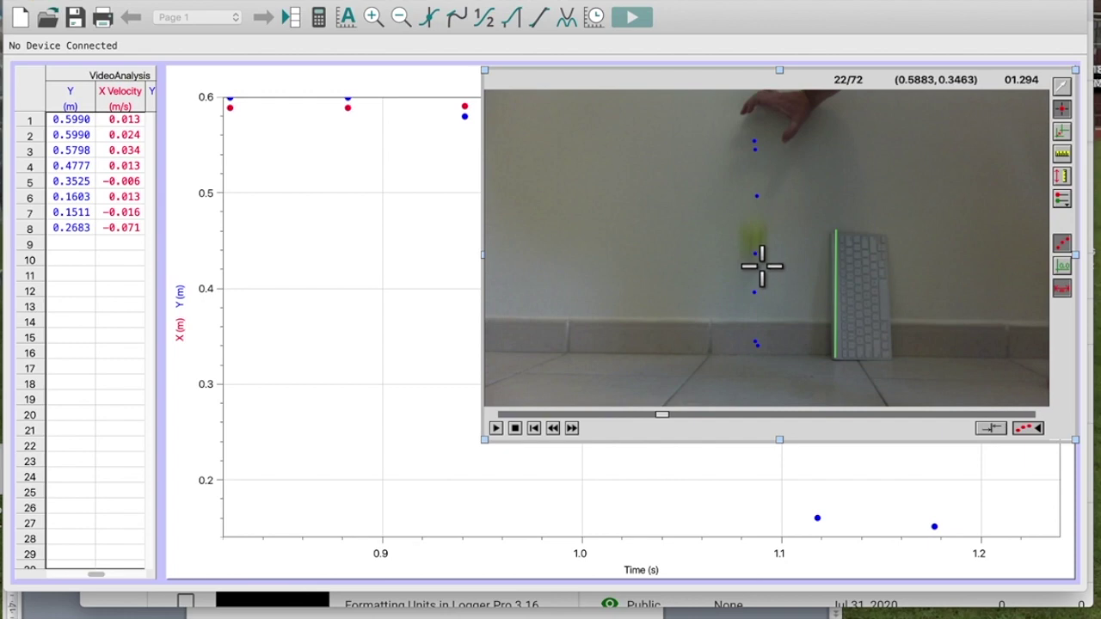
pyautogui.click(609, 258)
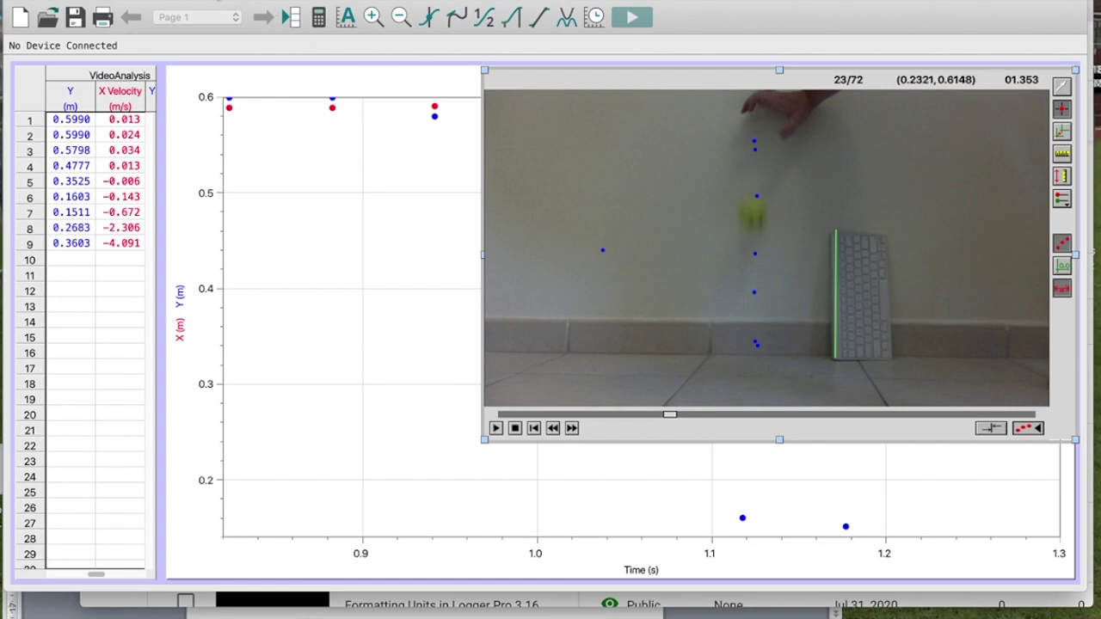
pyautogui.click(176, 2)
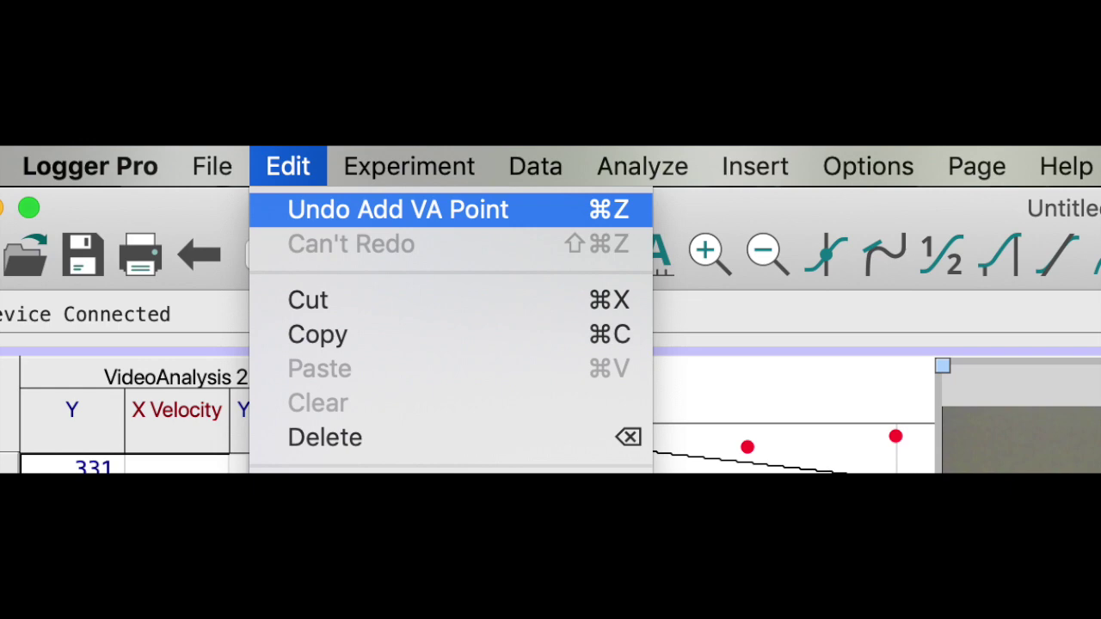
pyautogui.click(398, 209)
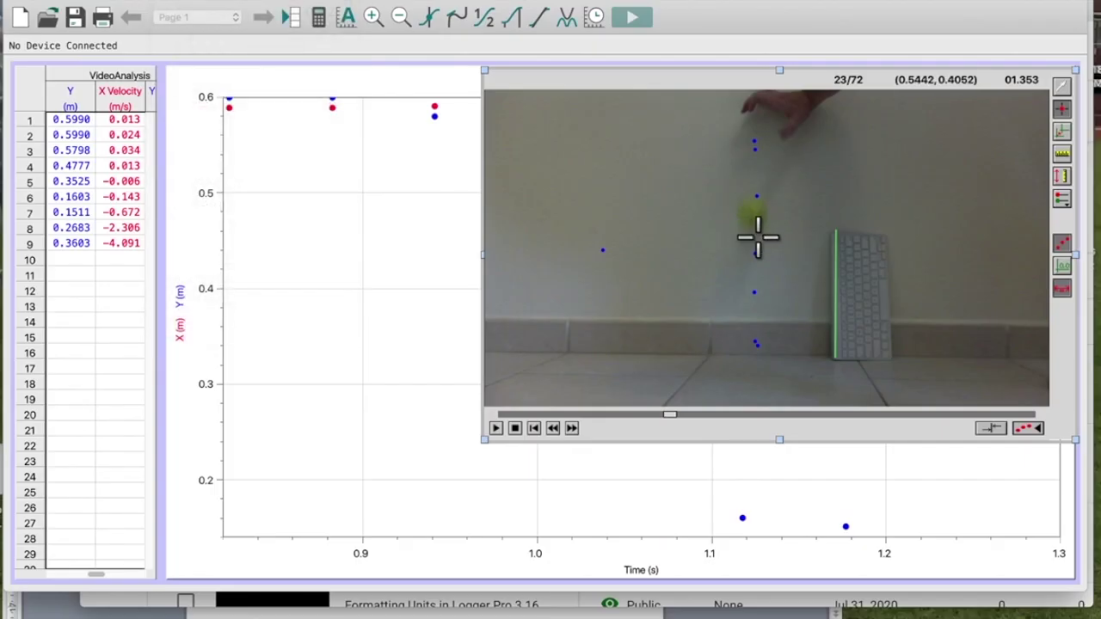
# Step: Mark three more video points near the ball on the consecutive frames 23, 24 and 25
pyautogui.click(760, 234)
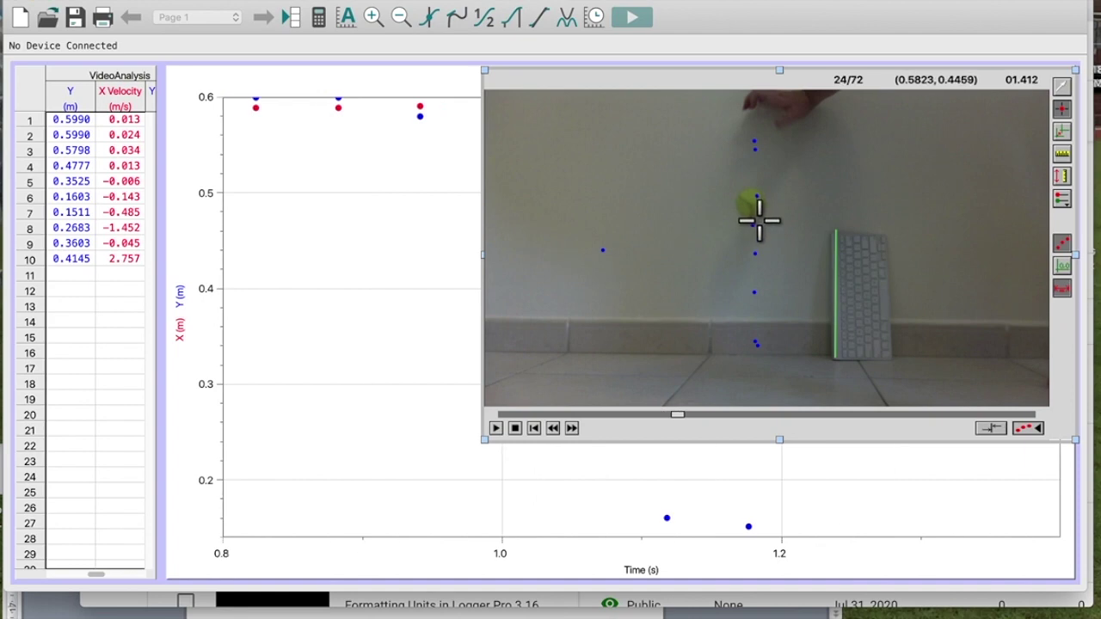
pyautogui.click(761, 221)
pyautogui.click(758, 229)
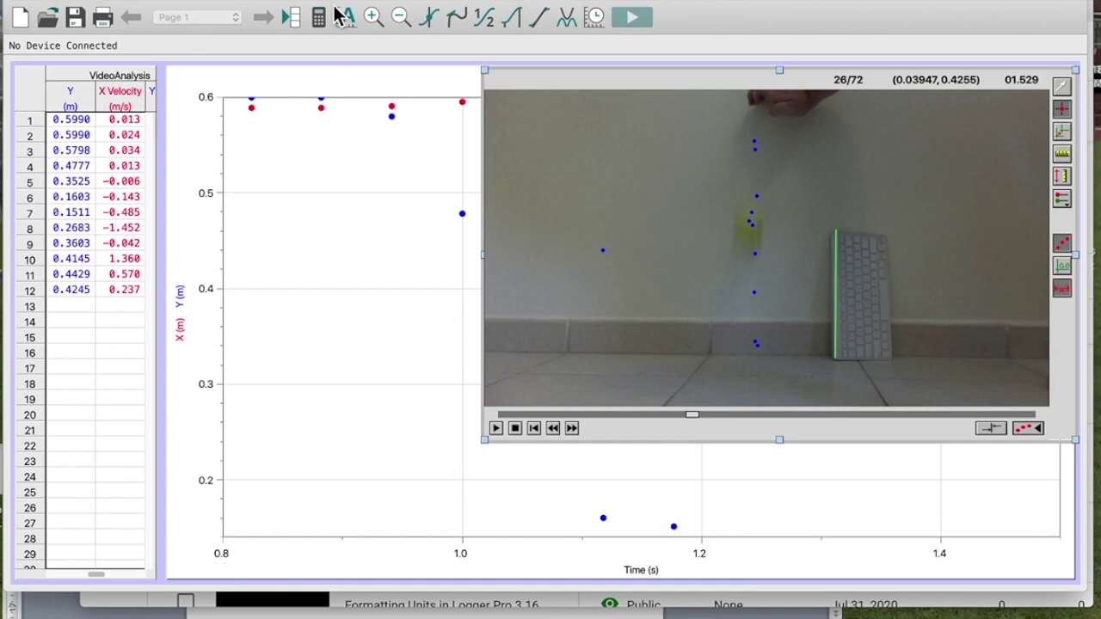
pyautogui.click(294, 2)
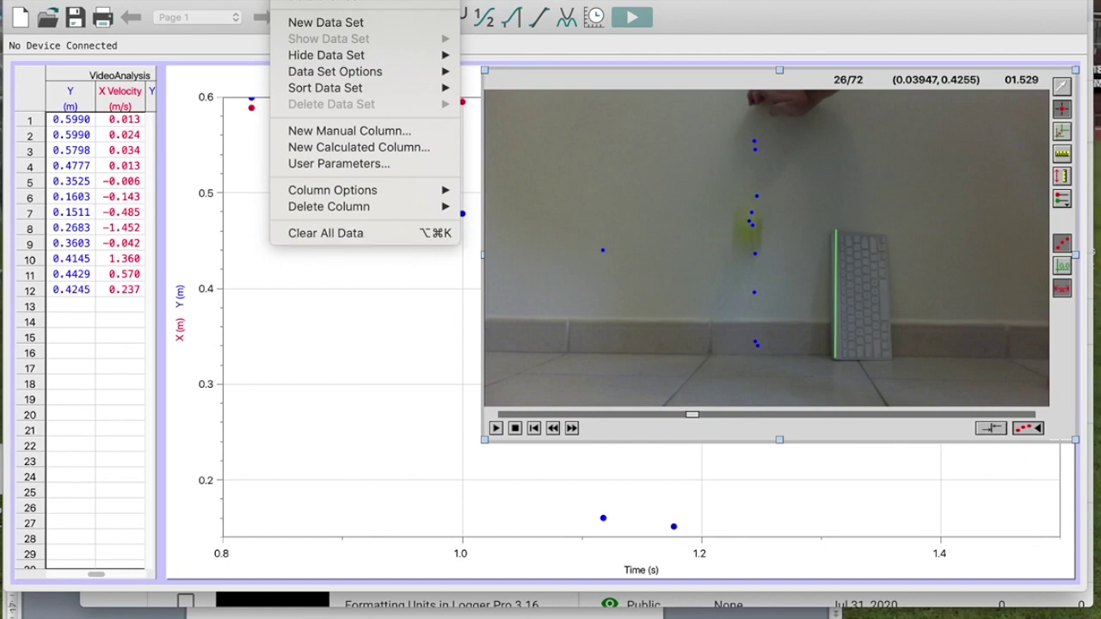
pyautogui.press('Escape')
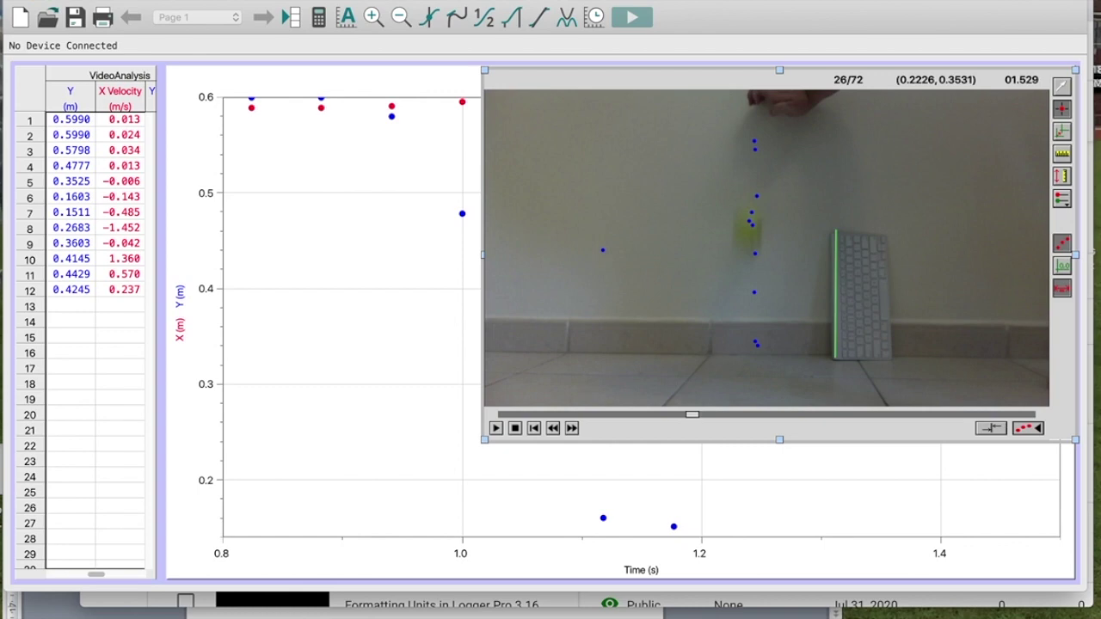
# Step: Bring the graph to the front and add a copy of the current page after page 1
pyautogui.click(283, 242)
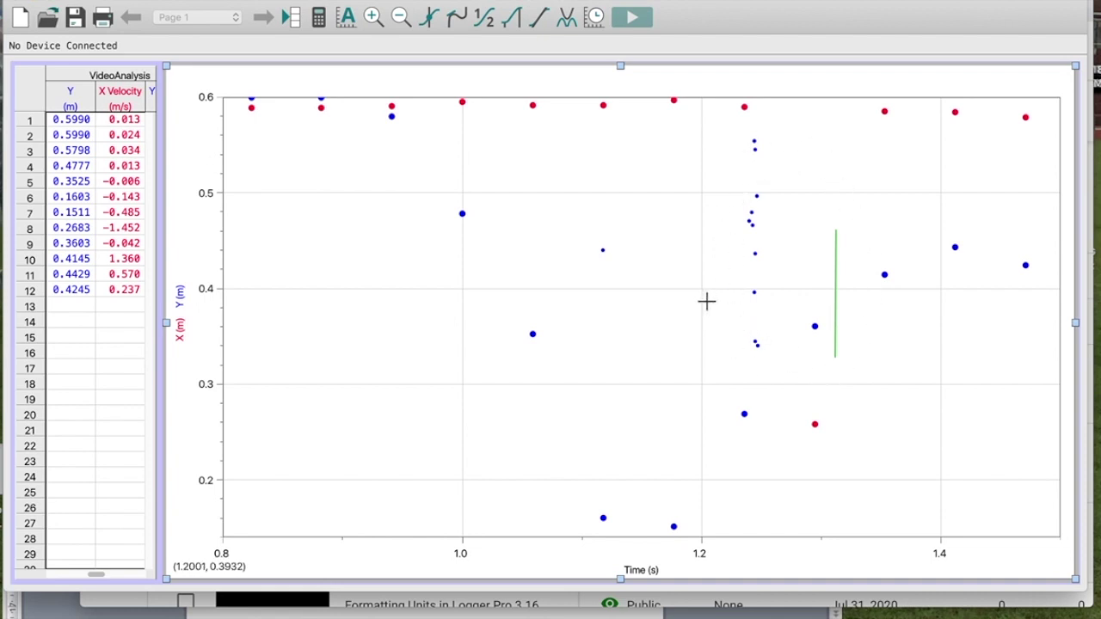
pyautogui.click(502, 3)
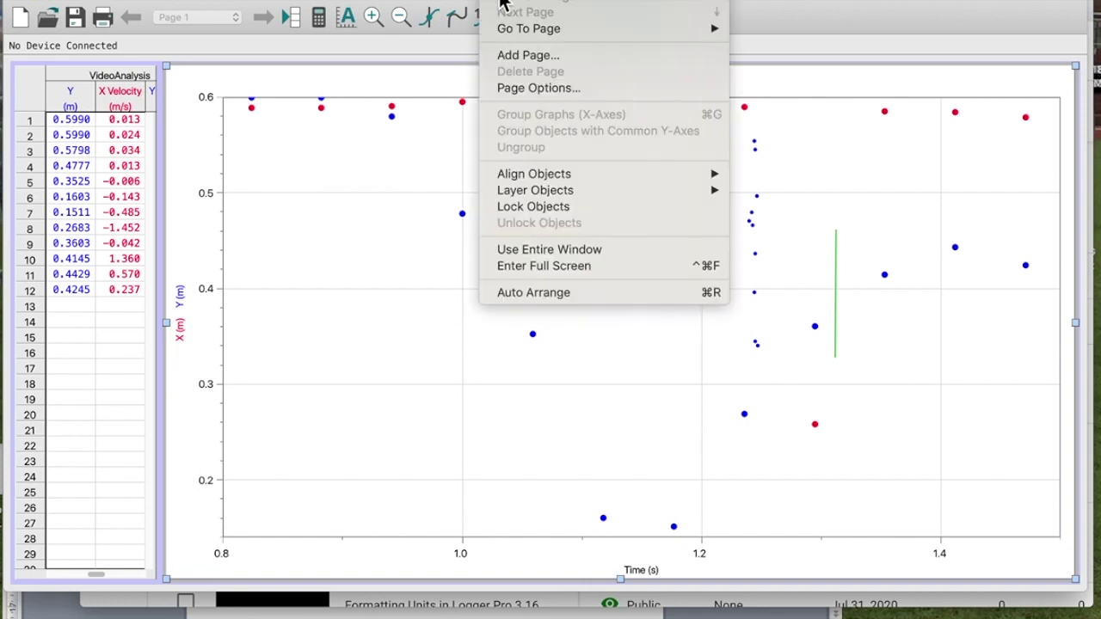
pyautogui.click(509, 56)
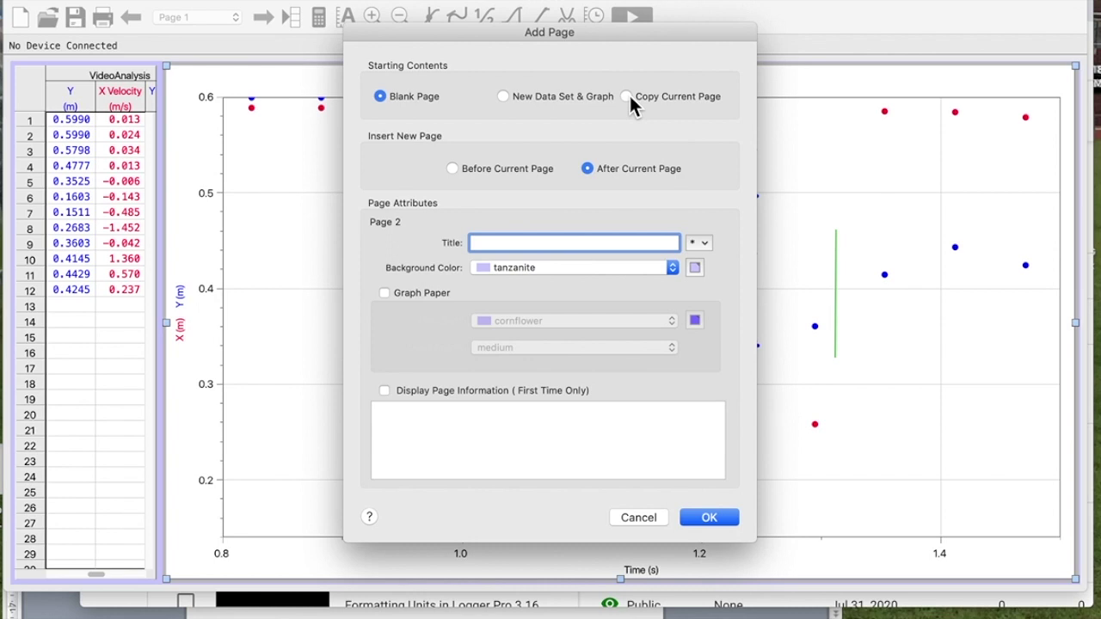
pyautogui.click(627, 96)
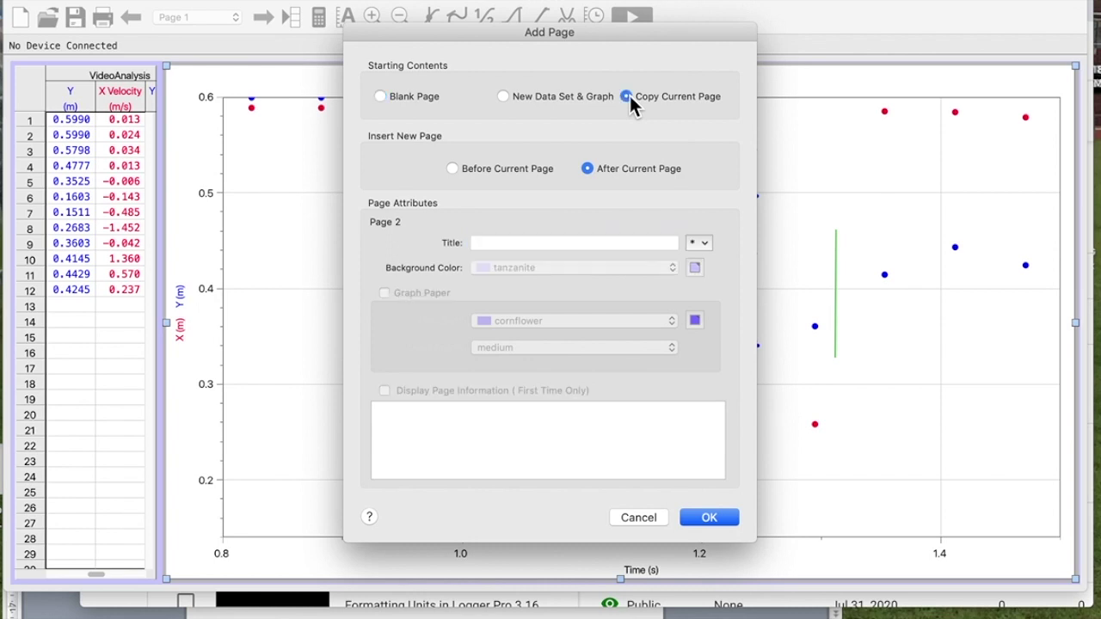
pyautogui.click(721, 520)
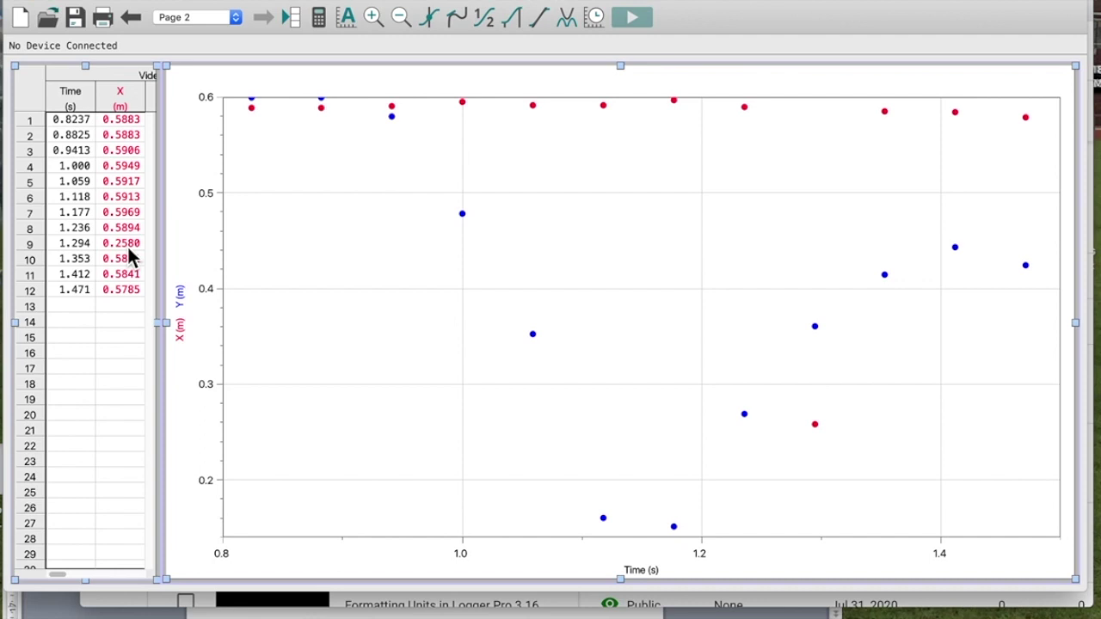
# Step: Examine the graph at the outlier at 1.294 s and strike through its X value in row 9
pyautogui.click(431, 22)
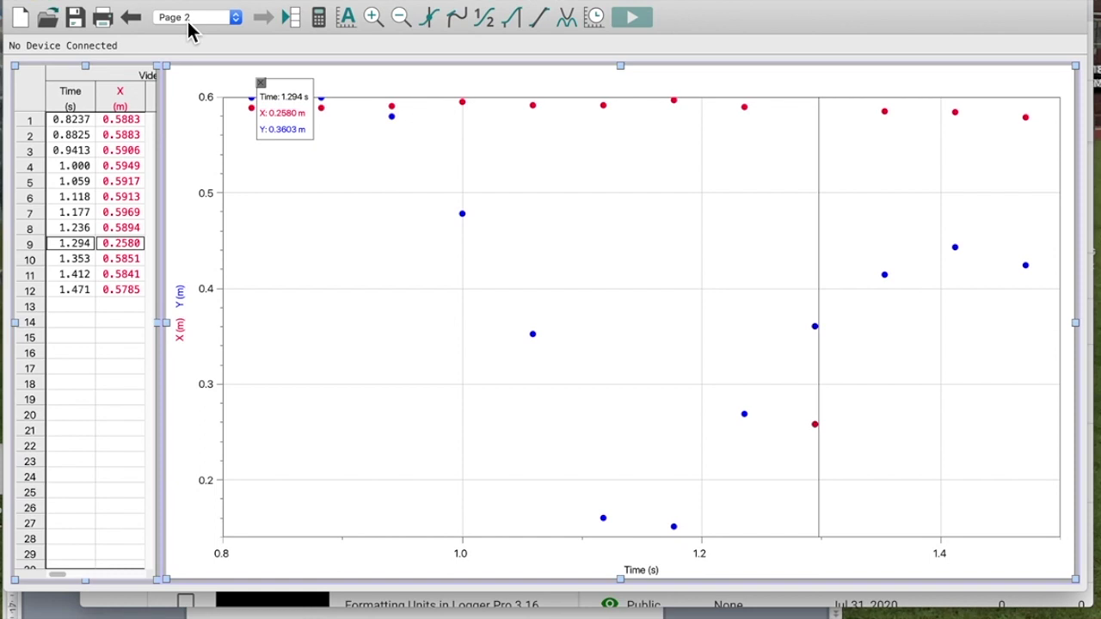
pyautogui.click(177, 0)
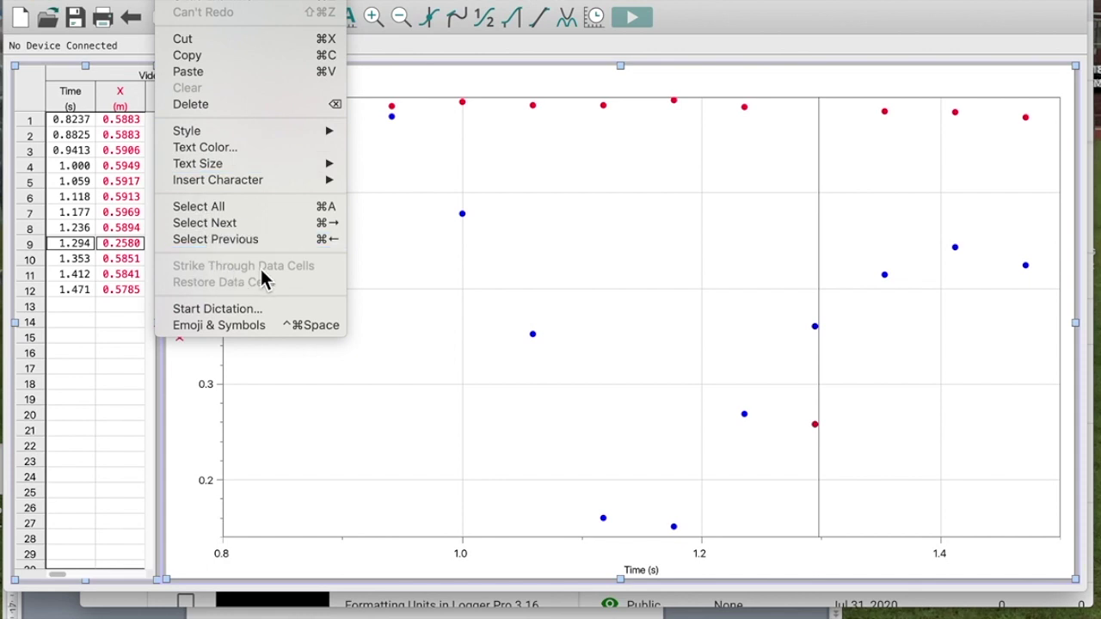
pyautogui.click(105, 244)
pyautogui.click(106, 244)
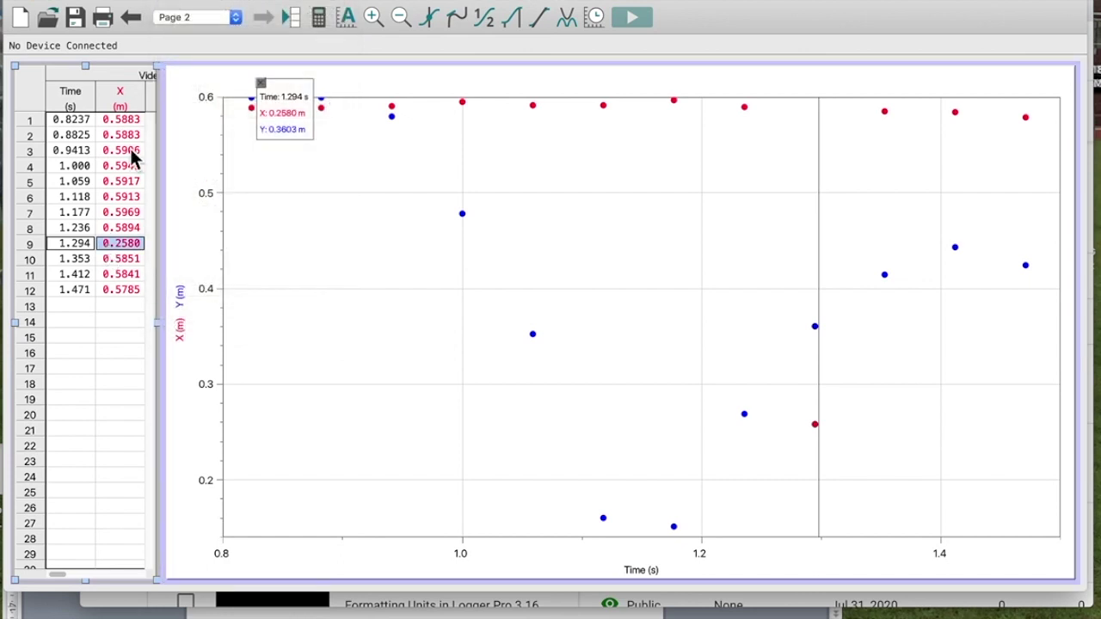
pyautogui.click(172, 0)
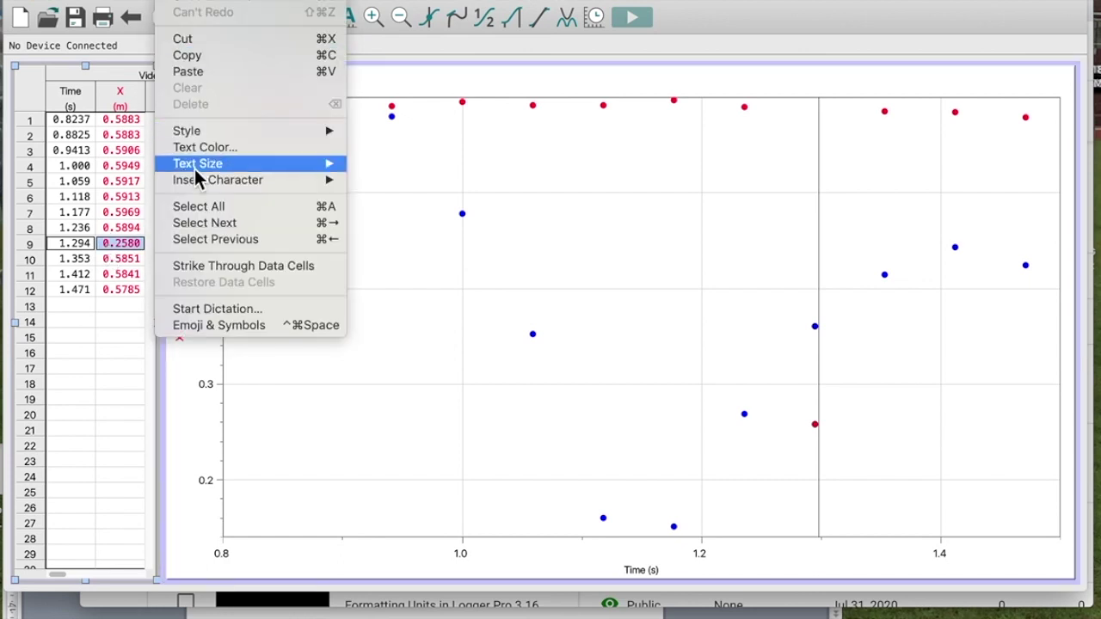
pyautogui.click(212, 266)
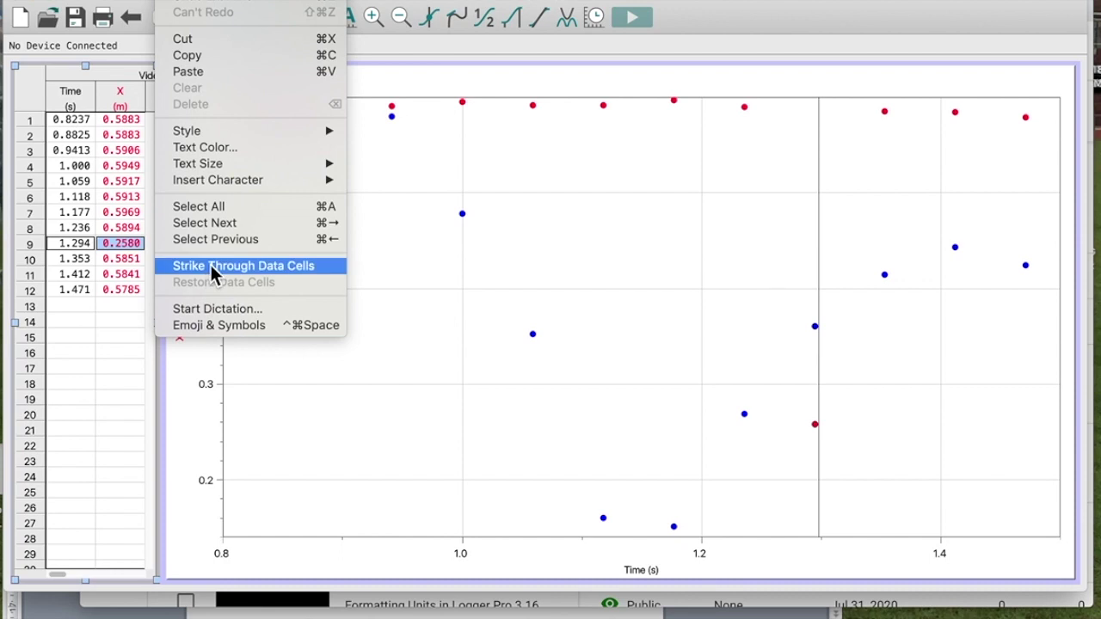
# Step: Strike through the Time and Y values of the outlier in row 9 as well
pyautogui.click(63, 244)
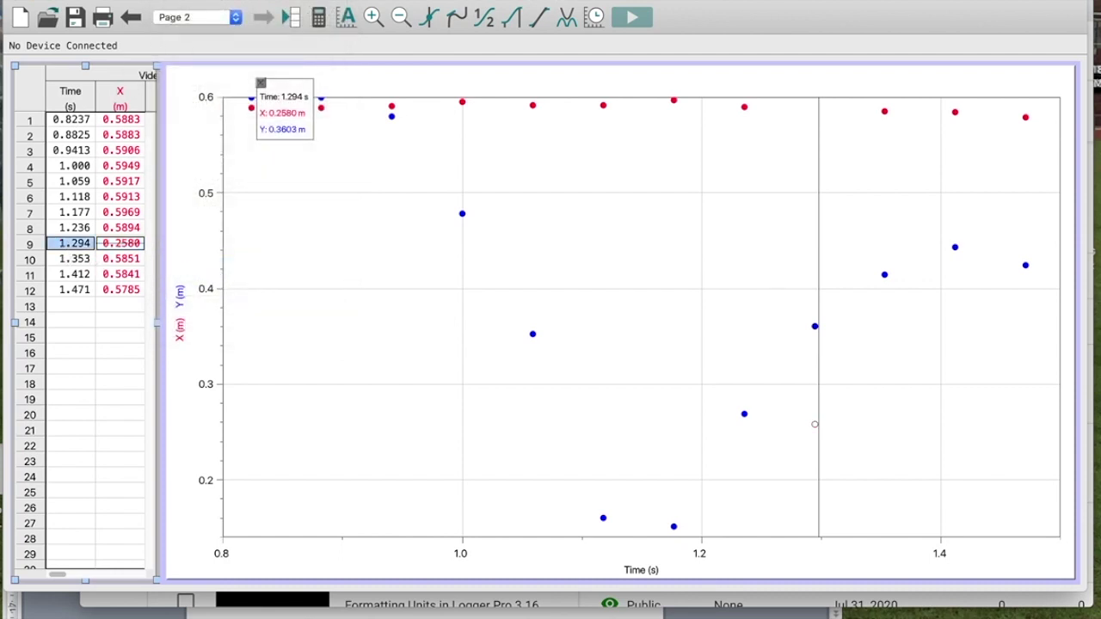
pyautogui.click(183, 0)
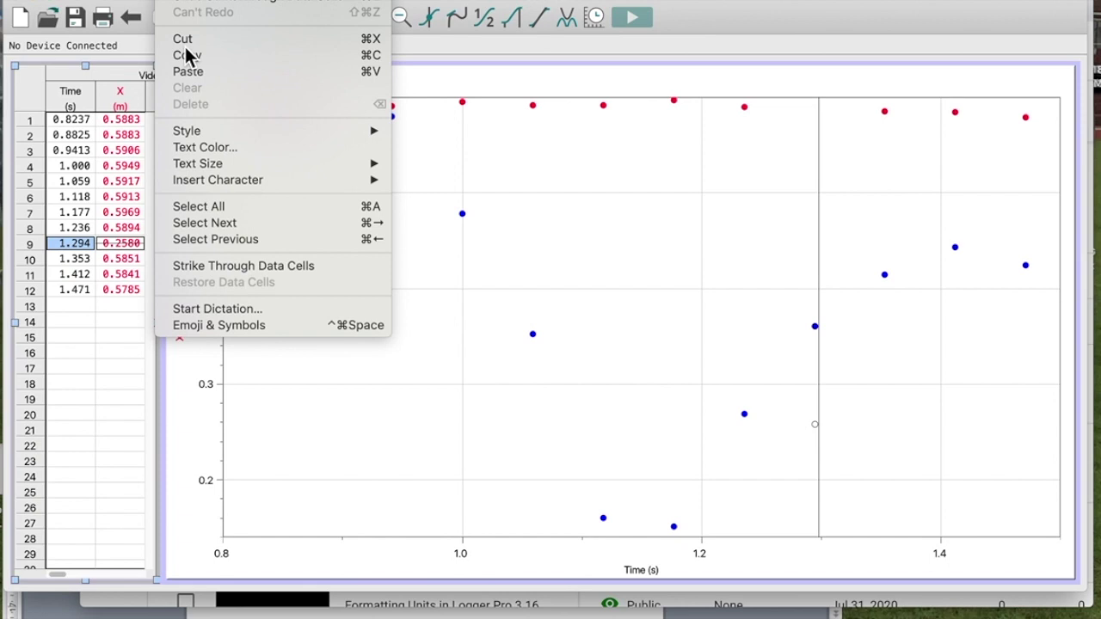
pyautogui.click(219, 266)
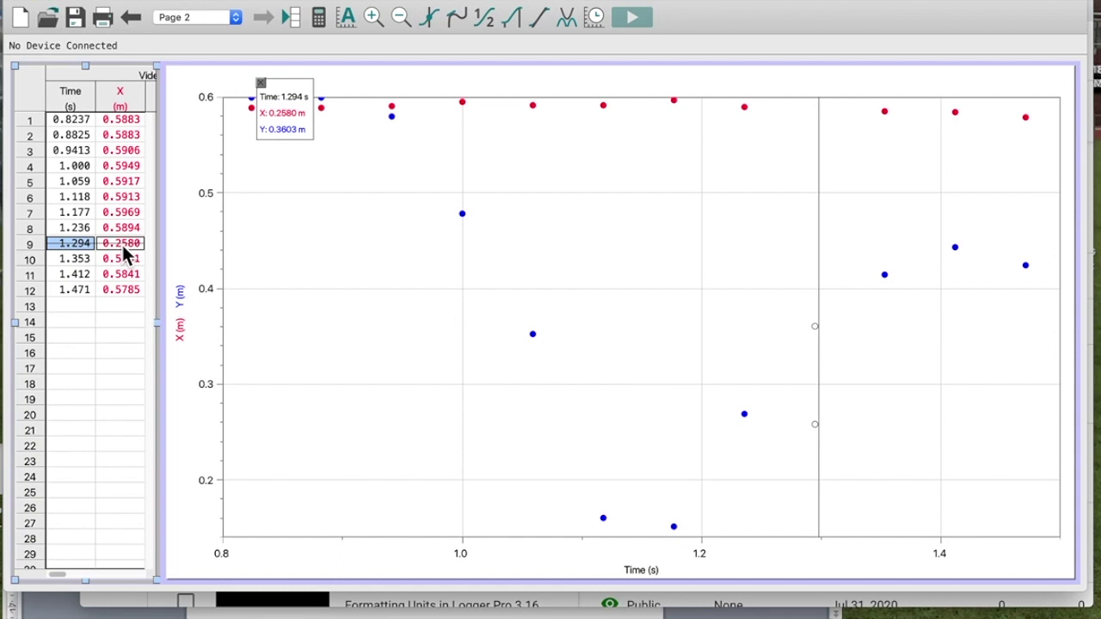
pyautogui.hscroll(1, 121, 242)
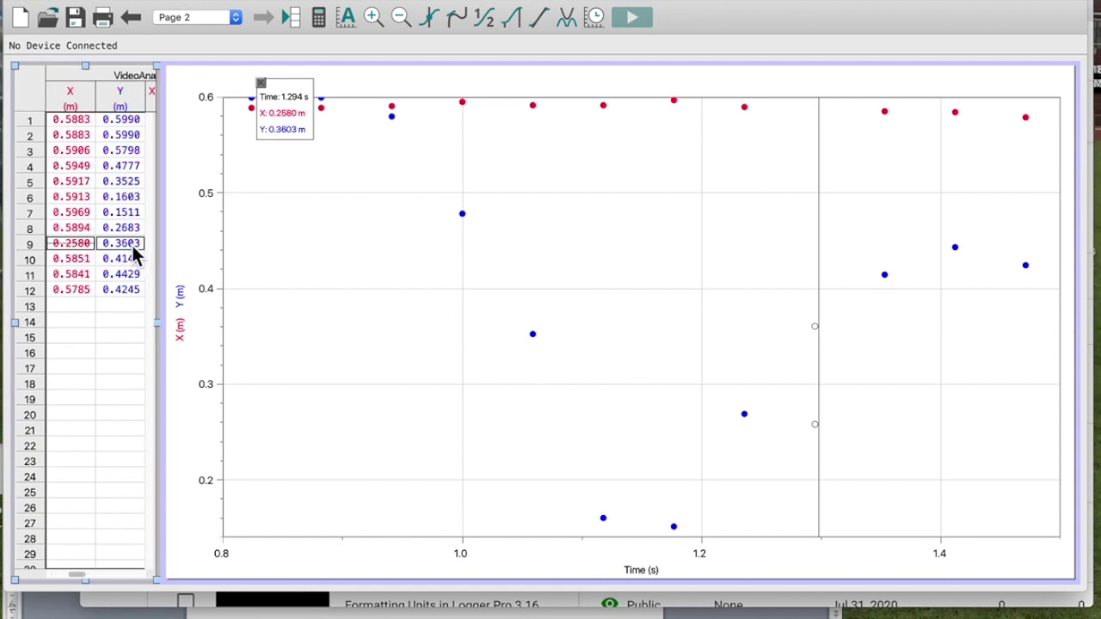
pyautogui.click(132, 245)
pyautogui.click(176, 0)
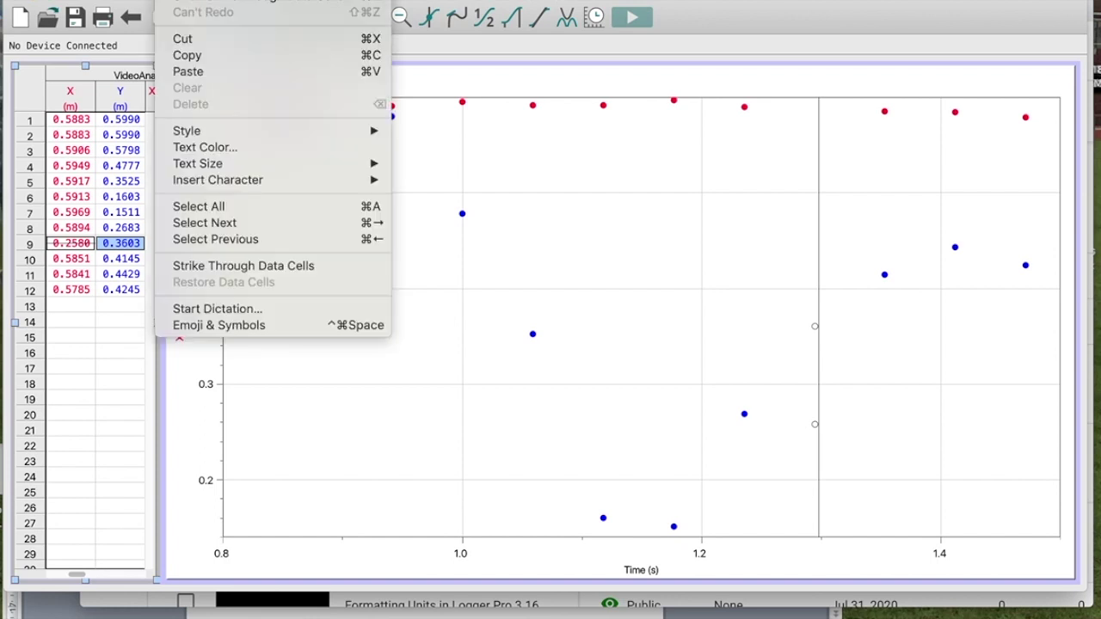
pyautogui.click(201, 266)
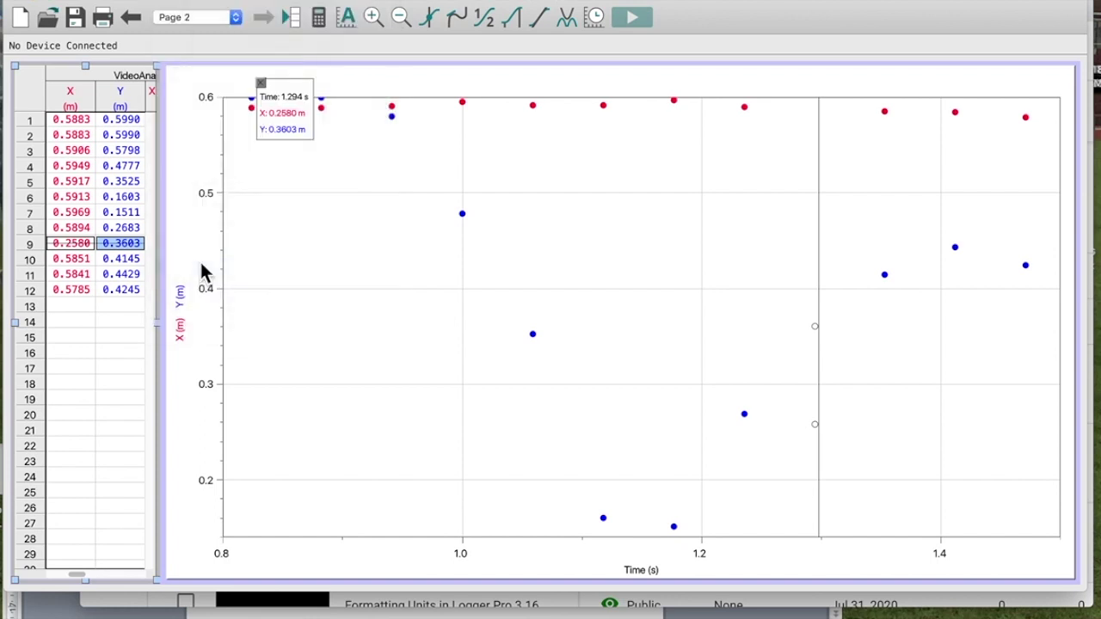
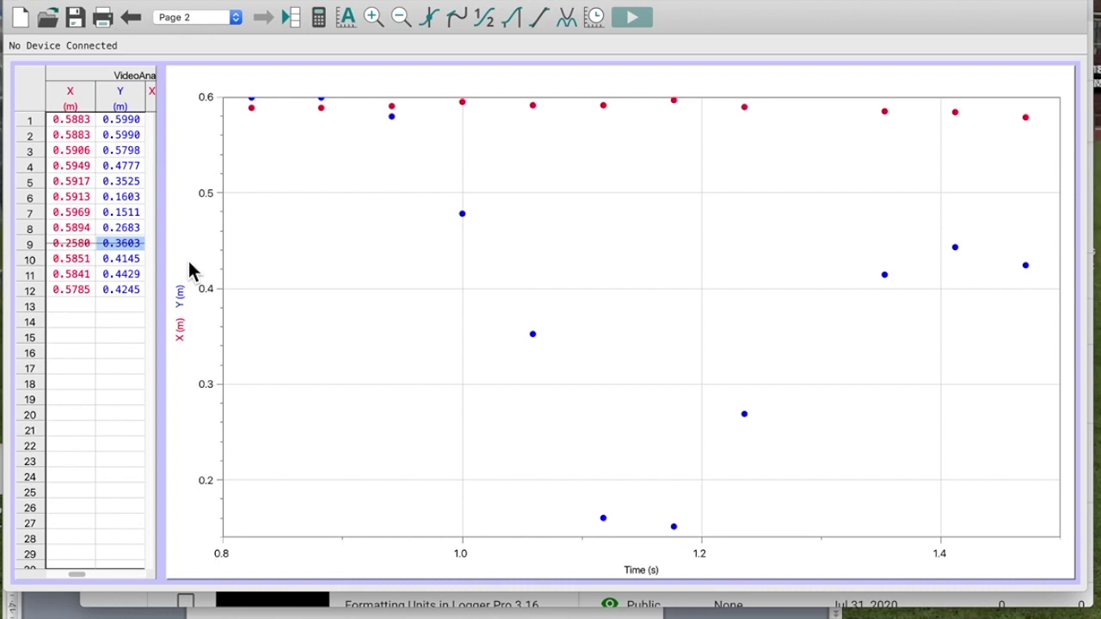
# Step: Plot only X against time and stretch the vertical axis so that it reaches down to about 0.51 m
pyautogui.click(182, 333)
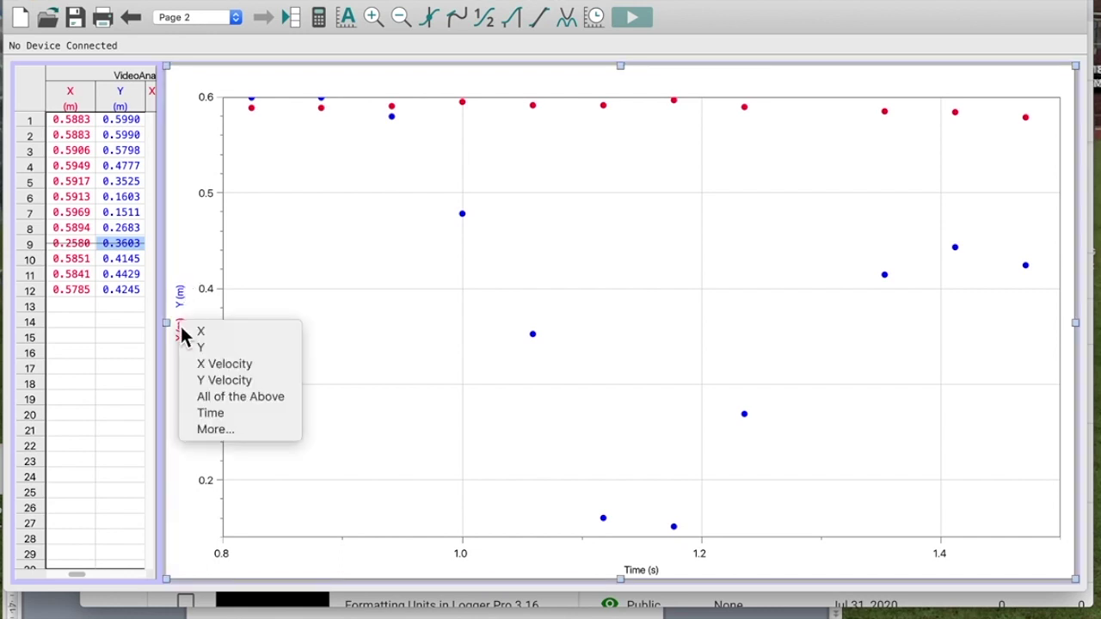
pyautogui.click(203, 336)
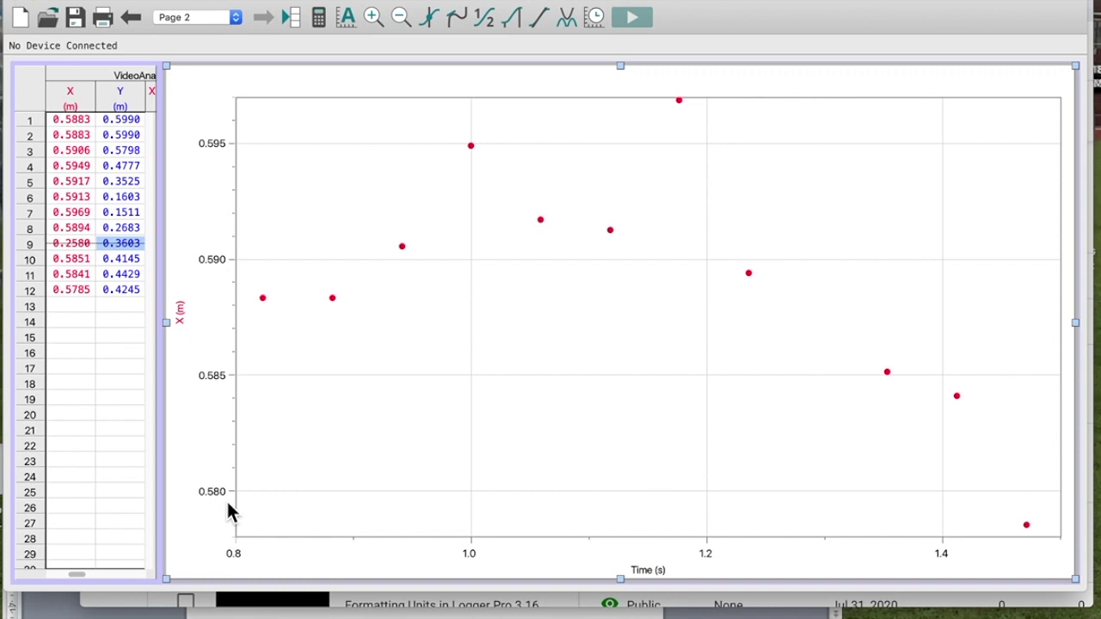
pyautogui.moveTo(238, 451); pyautogui.dragTo(232, 158)
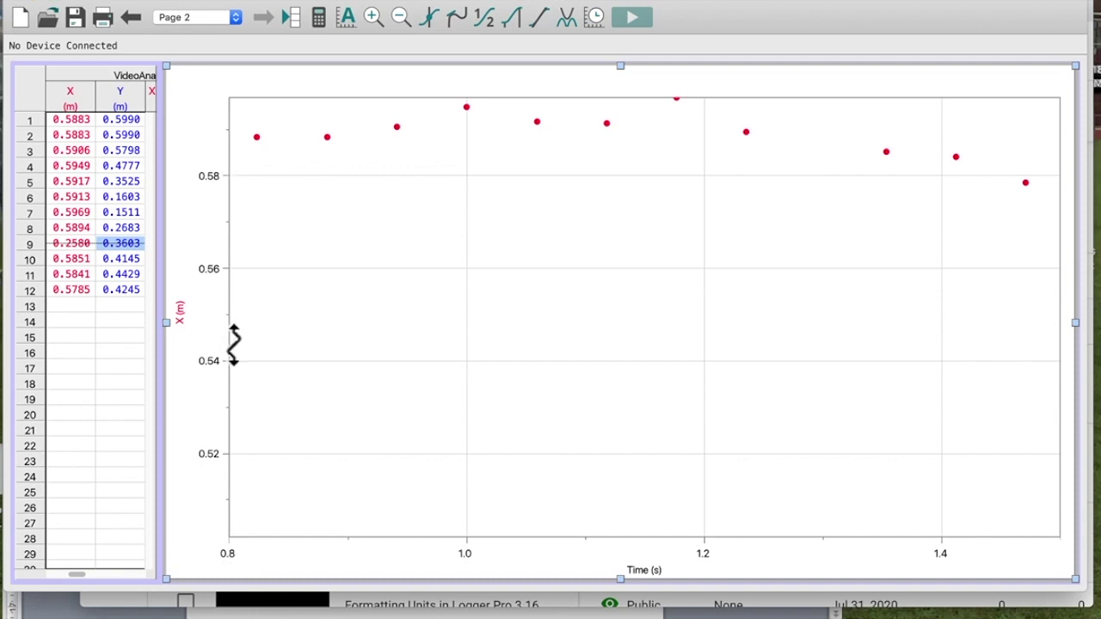
pyautogui.moveTo(234, 344); pyautogui.dragTo(241, 385)
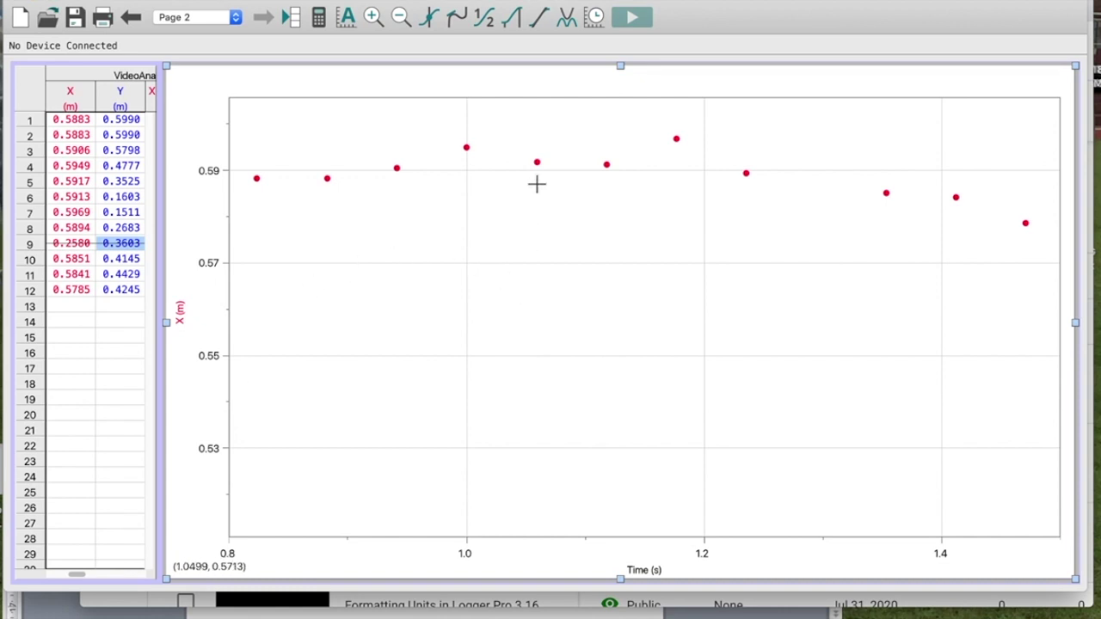
# Step: Apply an automatic linear mt+b curve fit to the X data and widen the vertical axis range below the points
pyautogui.click(353, 0)
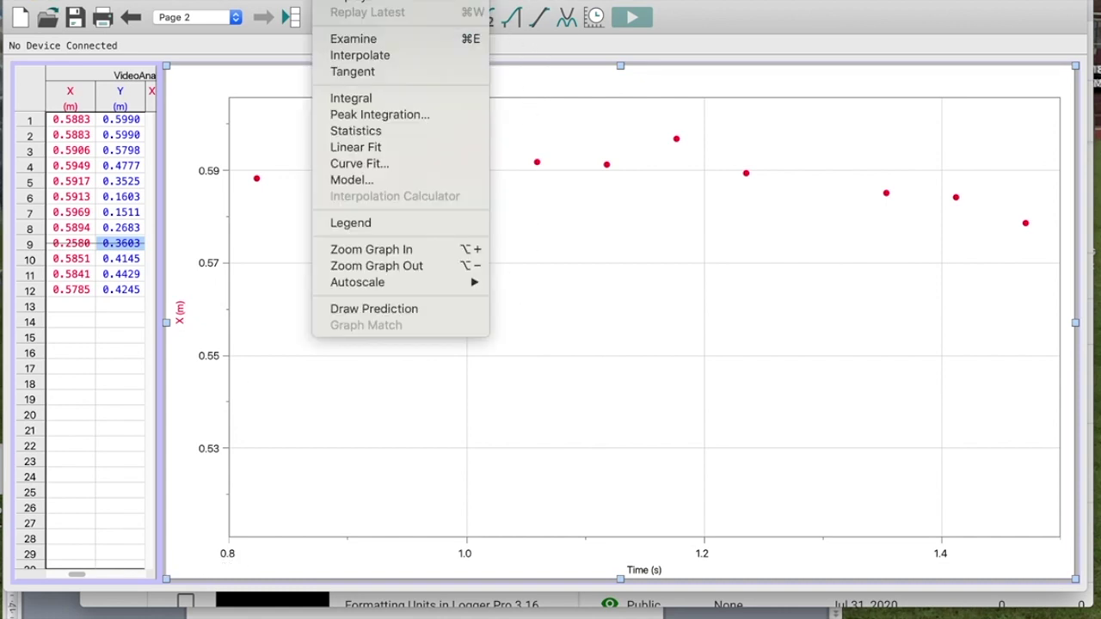
pyautogui.click(376, 172)
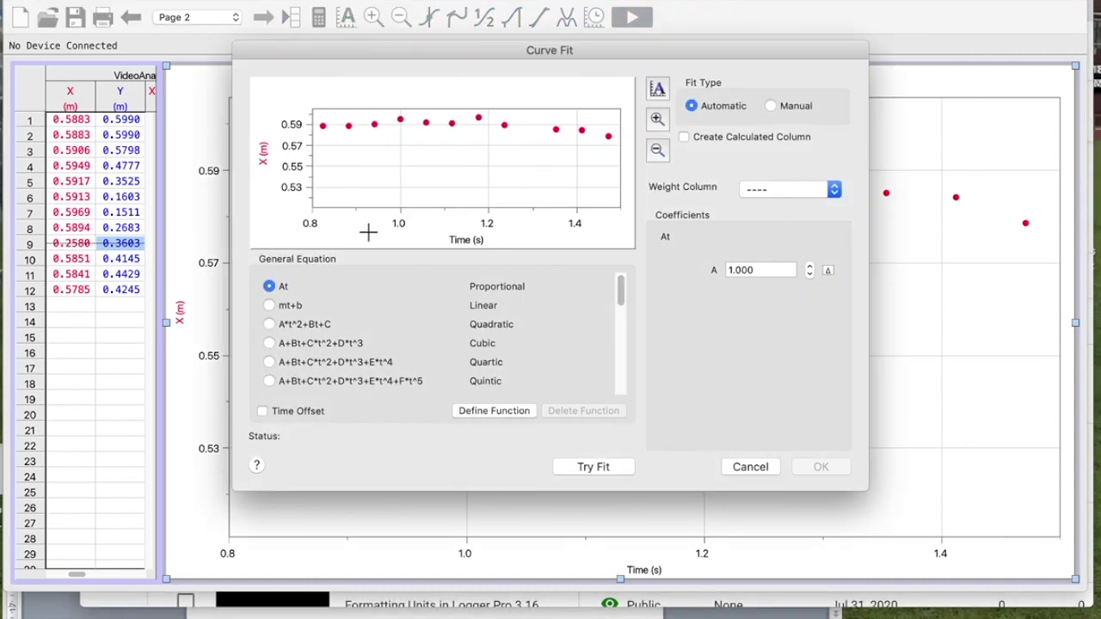
pyautogui.click(295, 307)
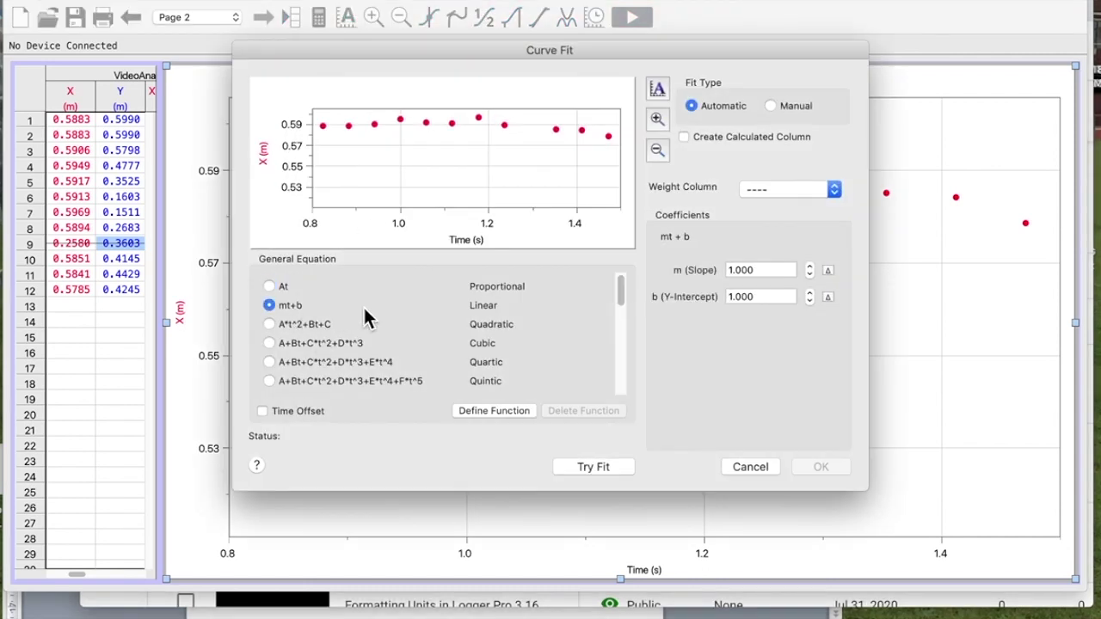
pyautogui.click(573, 468)
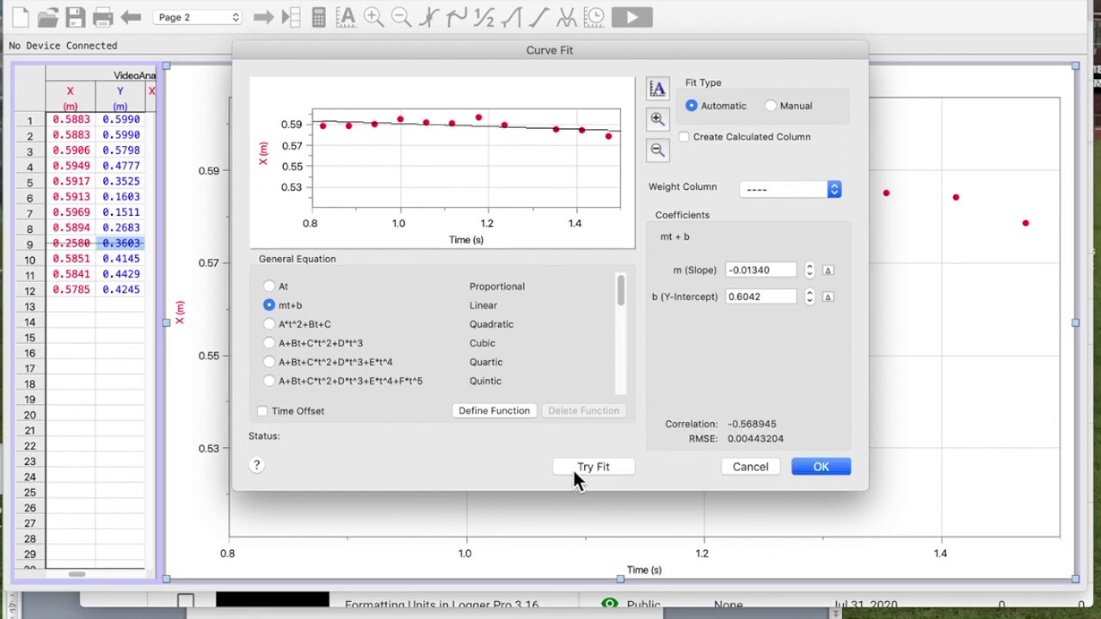
pyautogui.click(837, 469)
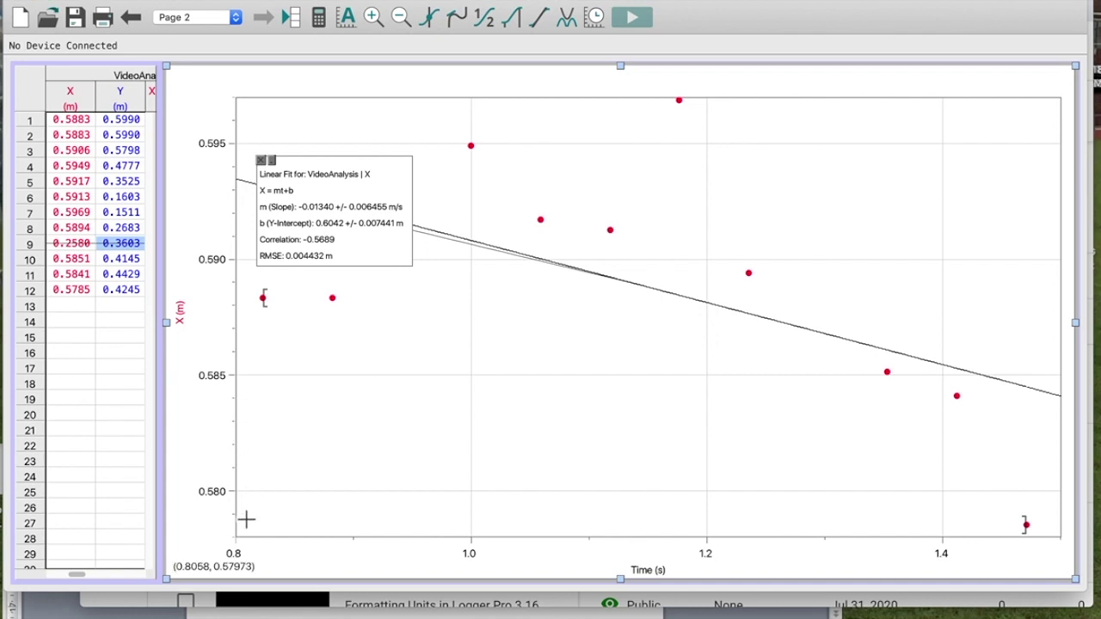
pyautogui.moveTo(243, 520); pyautogui.dragTo(248, 246)
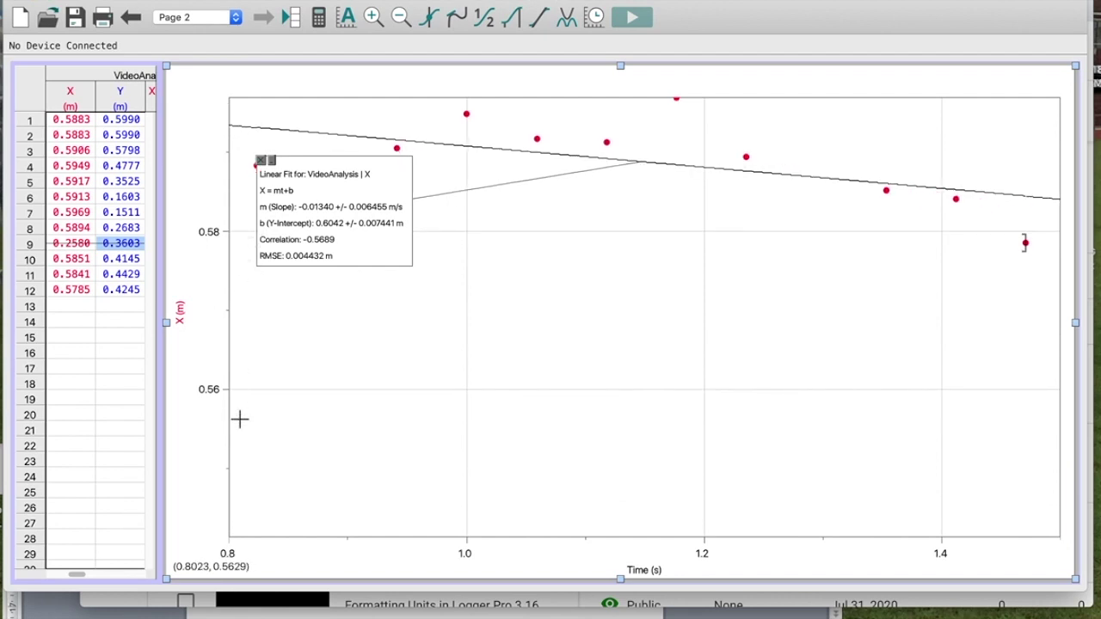
# Step: Restore the struck-through X value in row 9 and stretch the vertical axis down to about 0.51 m
pyautogui.moveTo(234, 438); pyautogui.dragTo(236, 299)
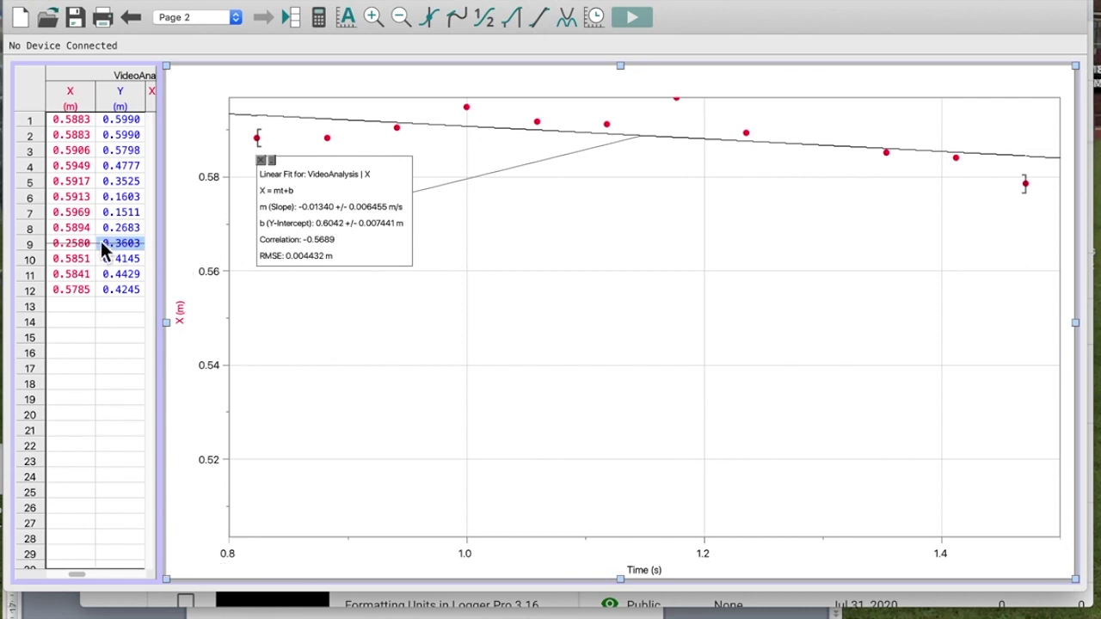
pyautogui.click(74, 242)
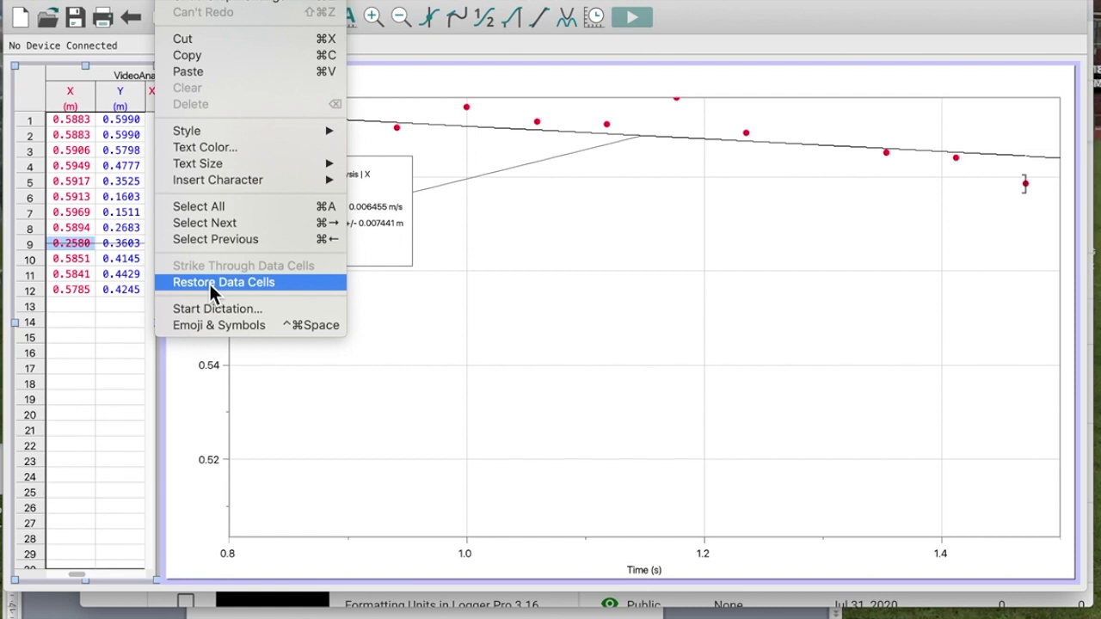
pyautogui.click(210, 287)
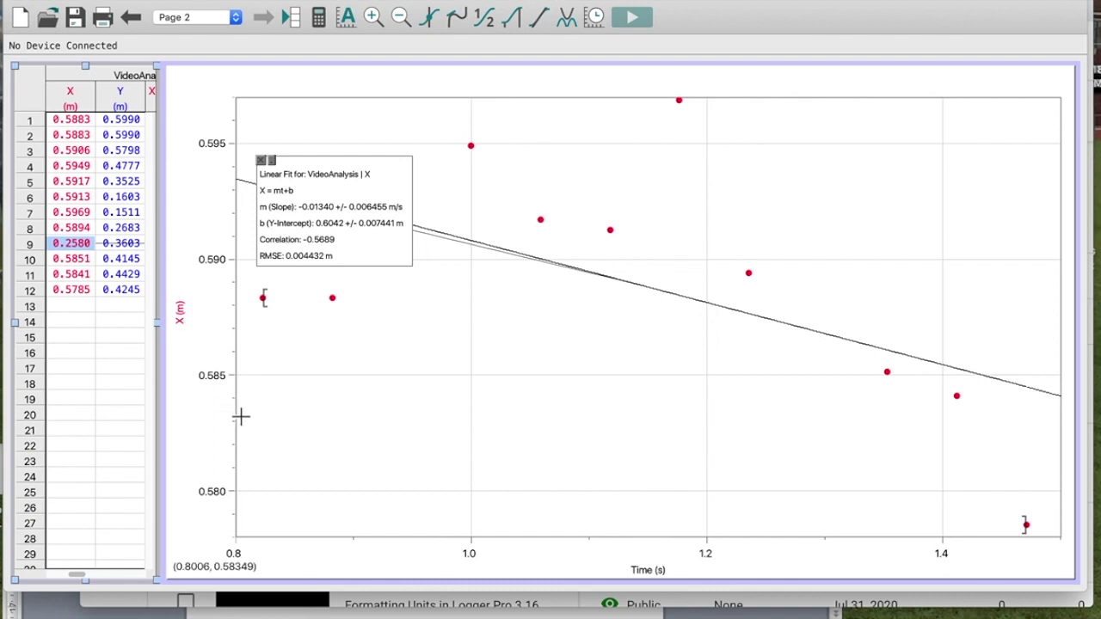
pyautogui.moveTo(239, 385); pyautogui.dragTo(246, 160)
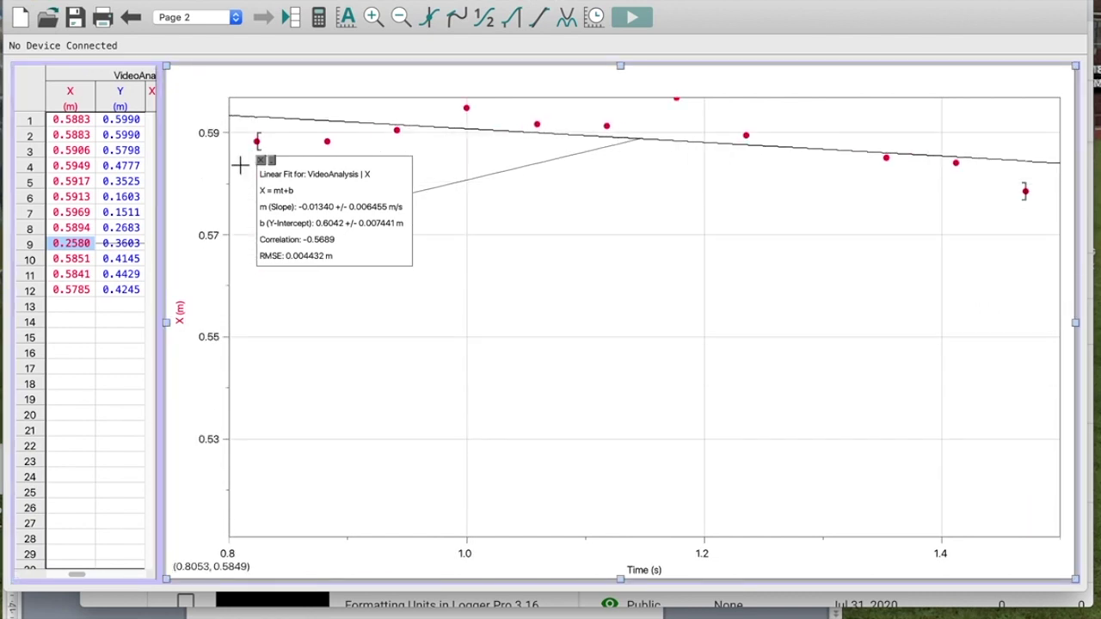
# Step: Restore the struck-through Y and Time values in row 9 as well
pyautogui.click(121, 244)
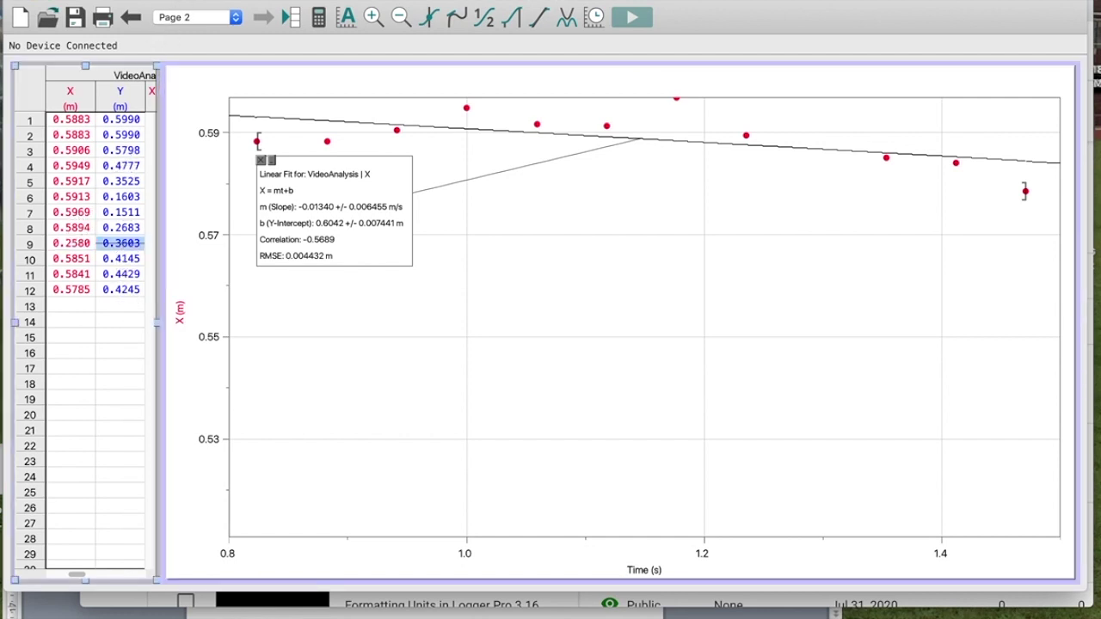
pyautogui.click(176, 0)
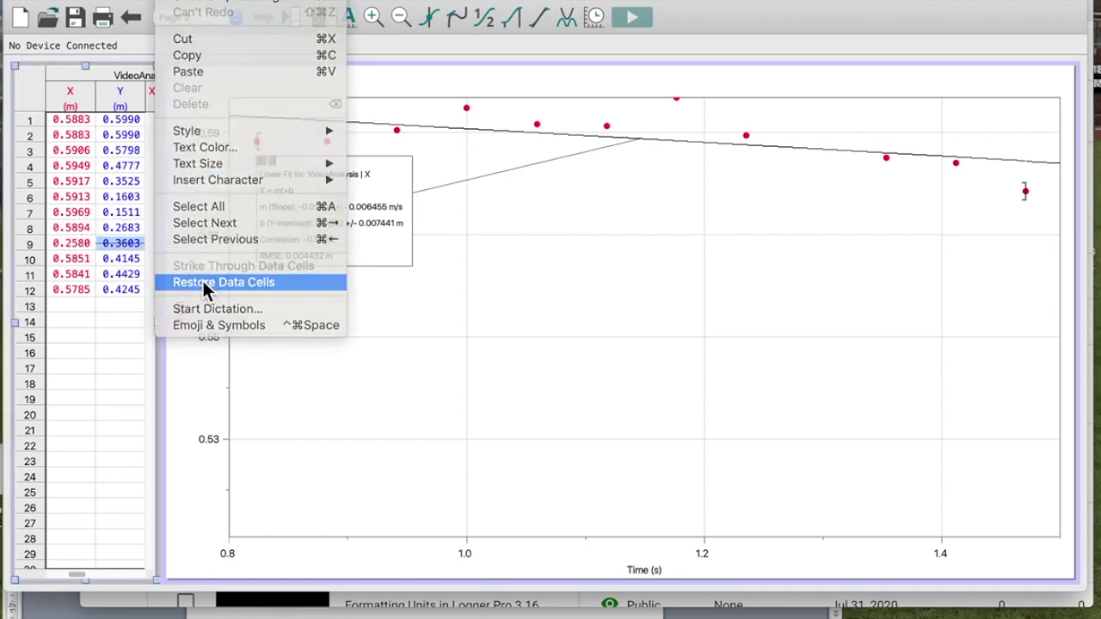
pyautogui.click(207, 282)
pyautogui.press('Left')
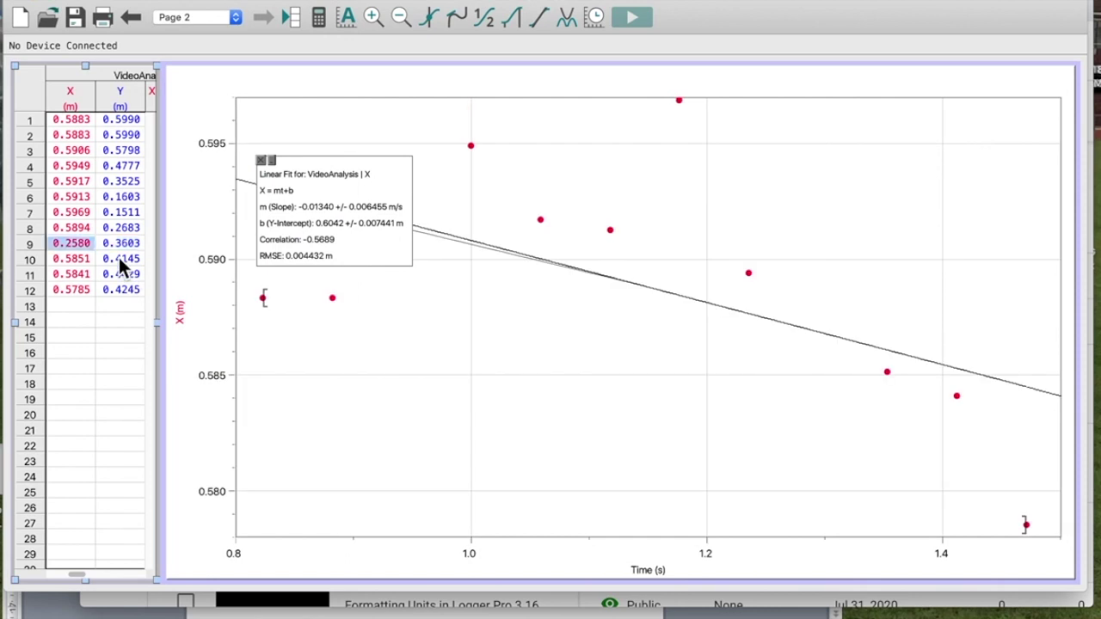
pyautogui.press('Left')
pyautogui.click(176, 0)
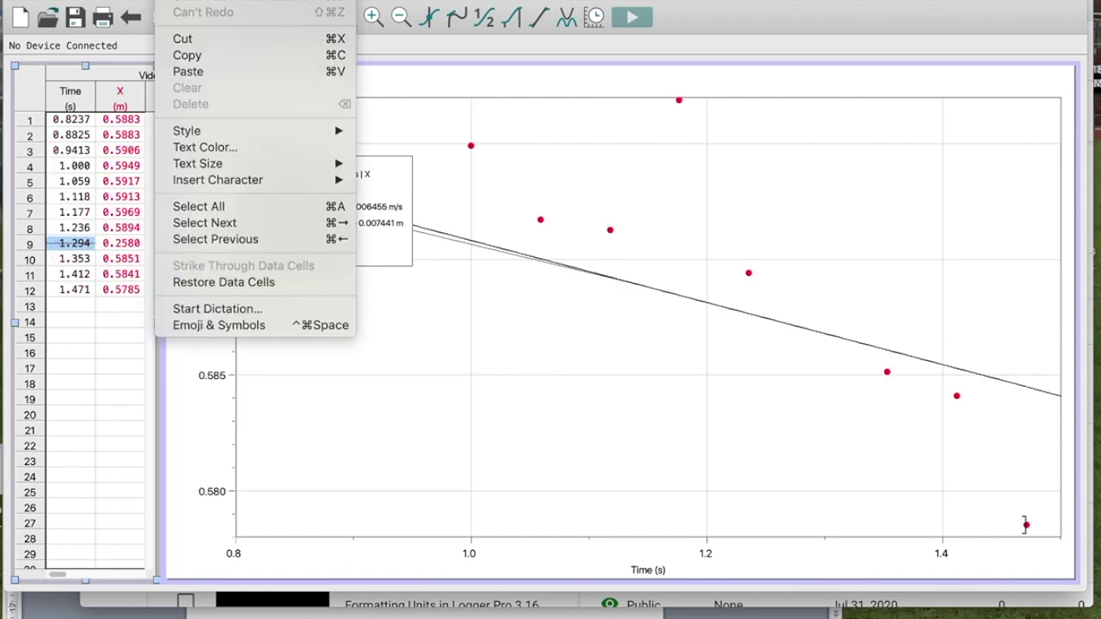
pyautogui.click(196, 281)
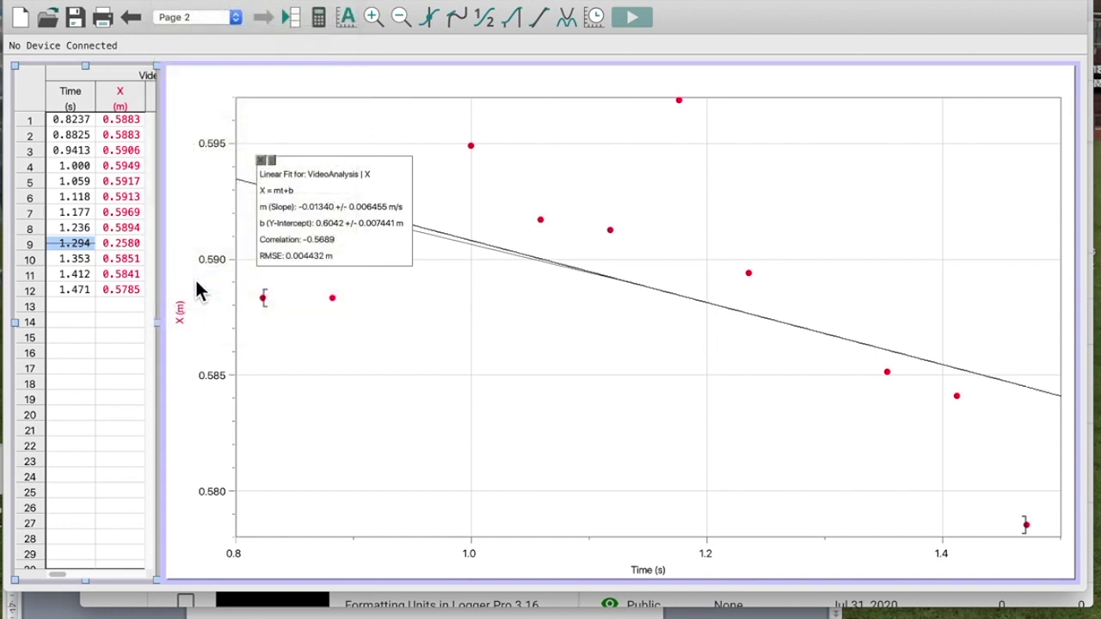